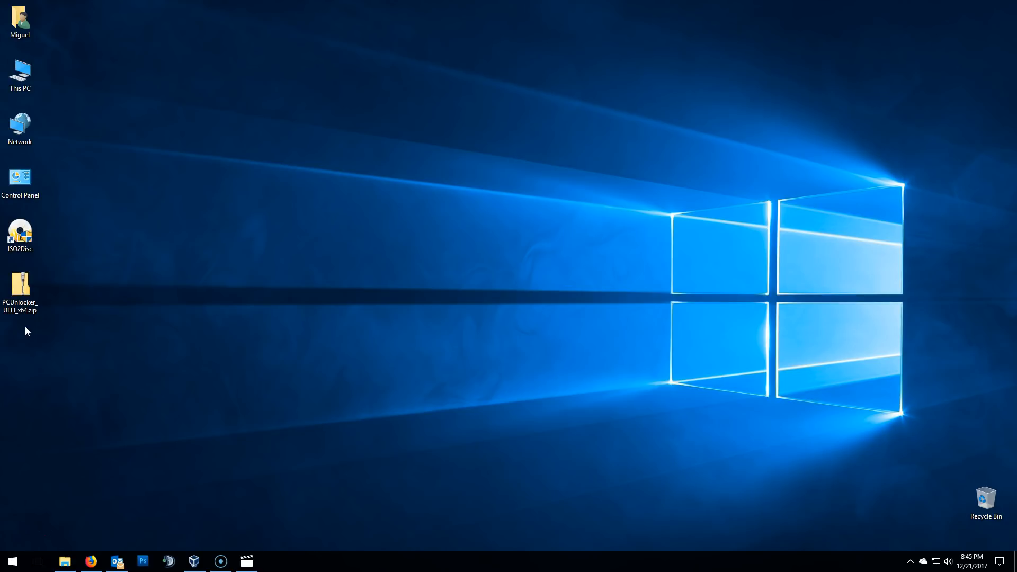
Extract PCUnlocker_UEFI_x64.zip to its own folder on the desktop and close the extracted folder's window.
right_click(36, 284)
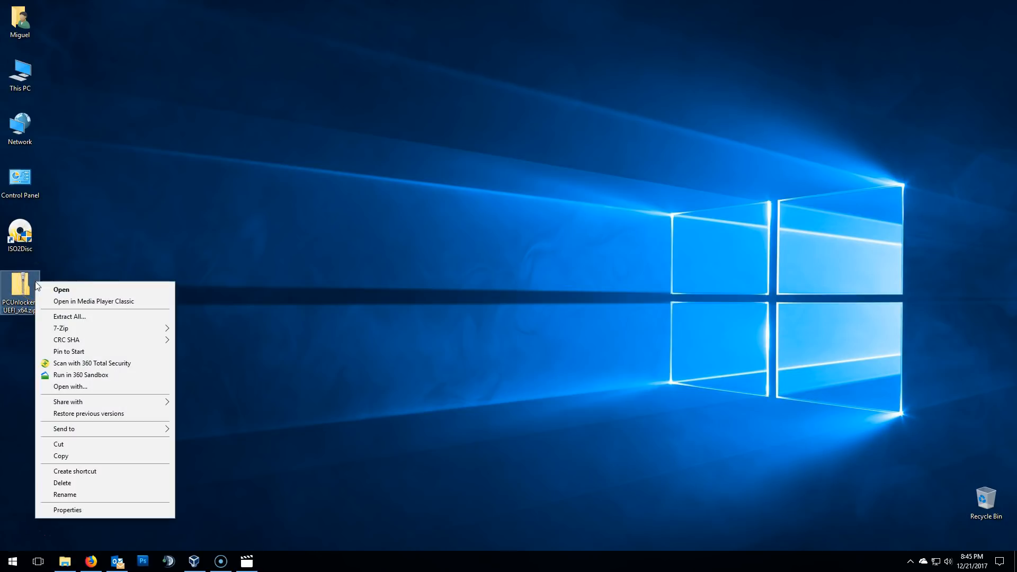
click(42, 316)
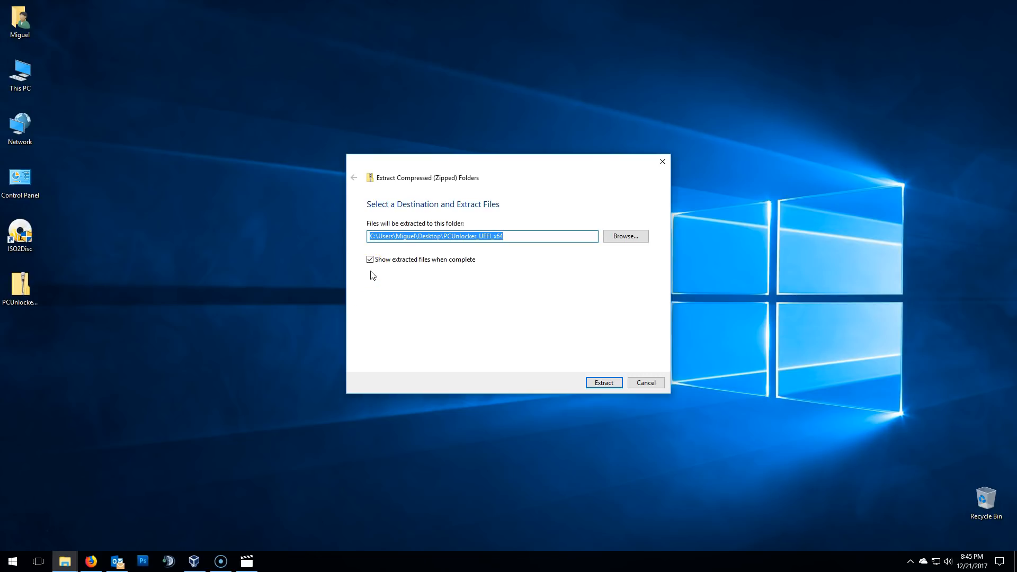
click(614, 382)
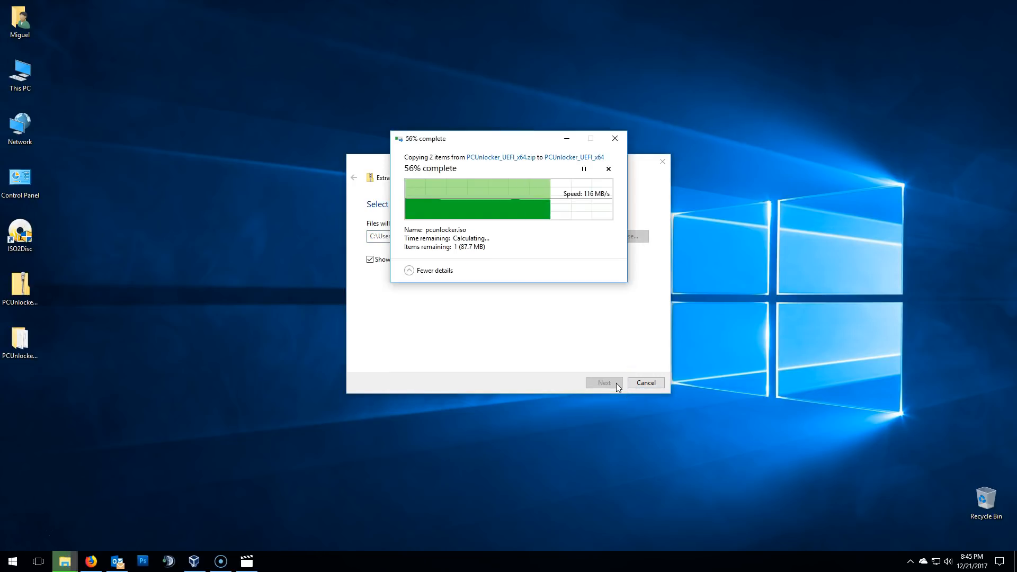
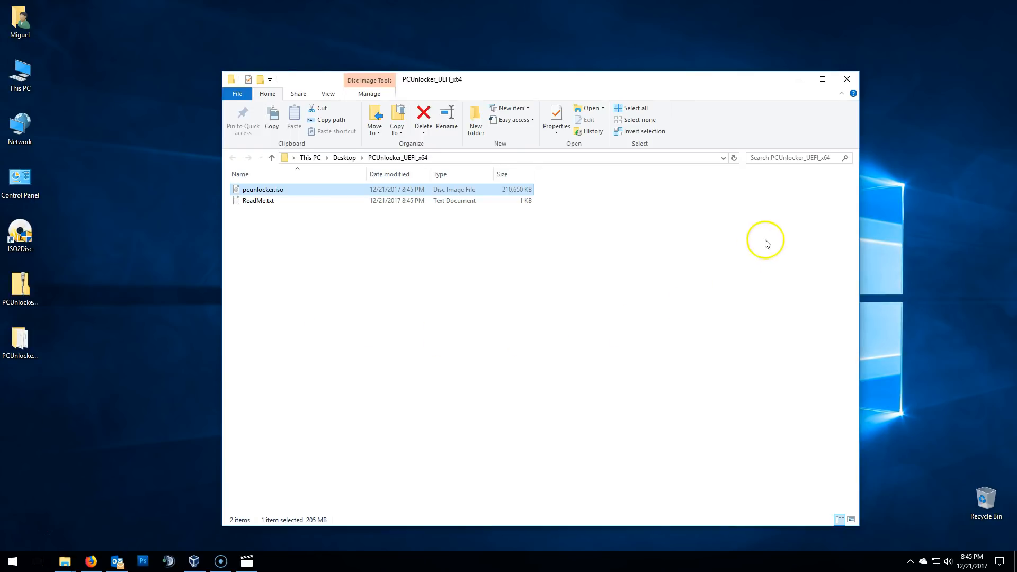
click(846, 80)
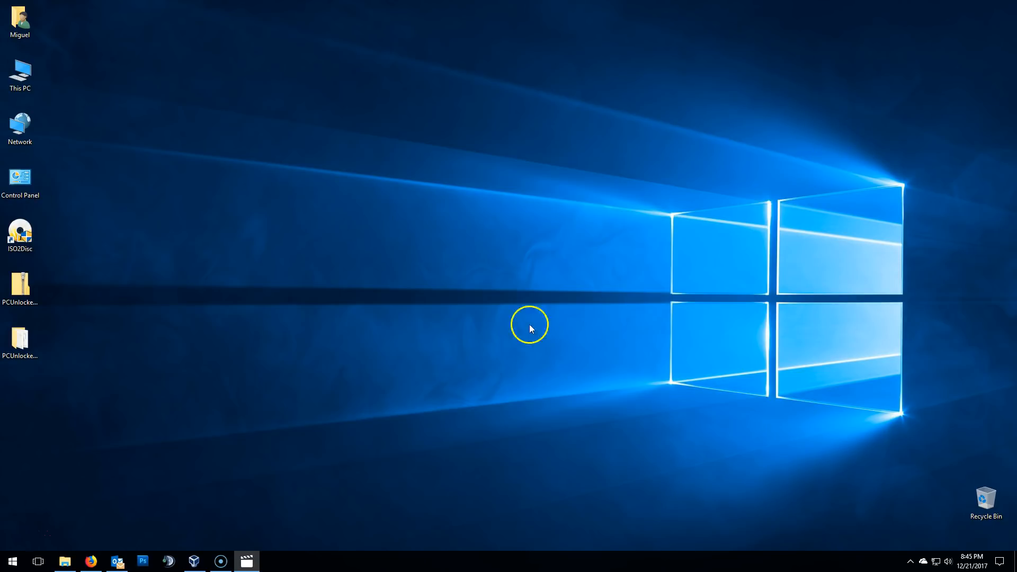
Check This PC for the USB (I:) flash drive and close the window.
double_click(22, 77)
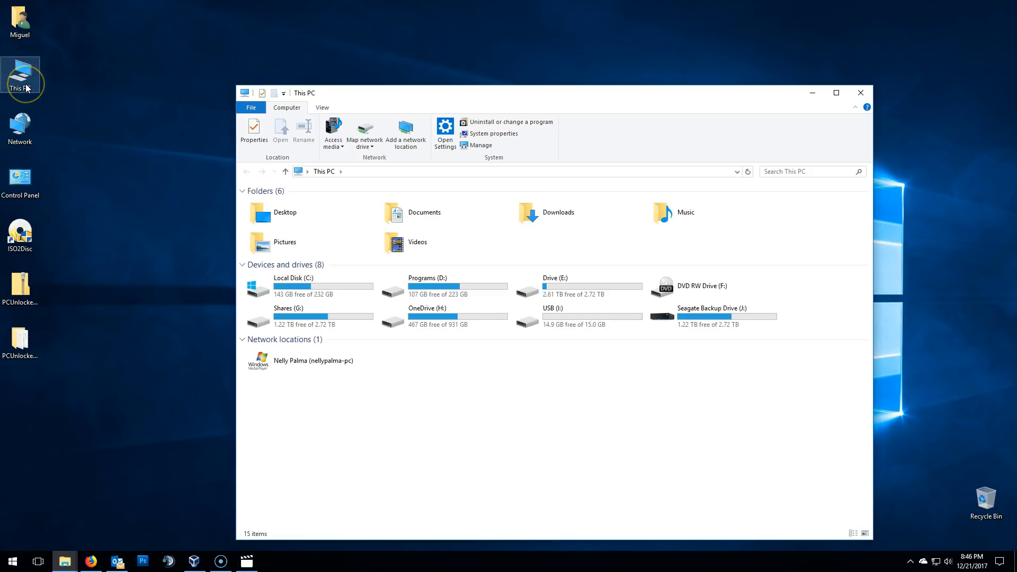
click(546, 333)
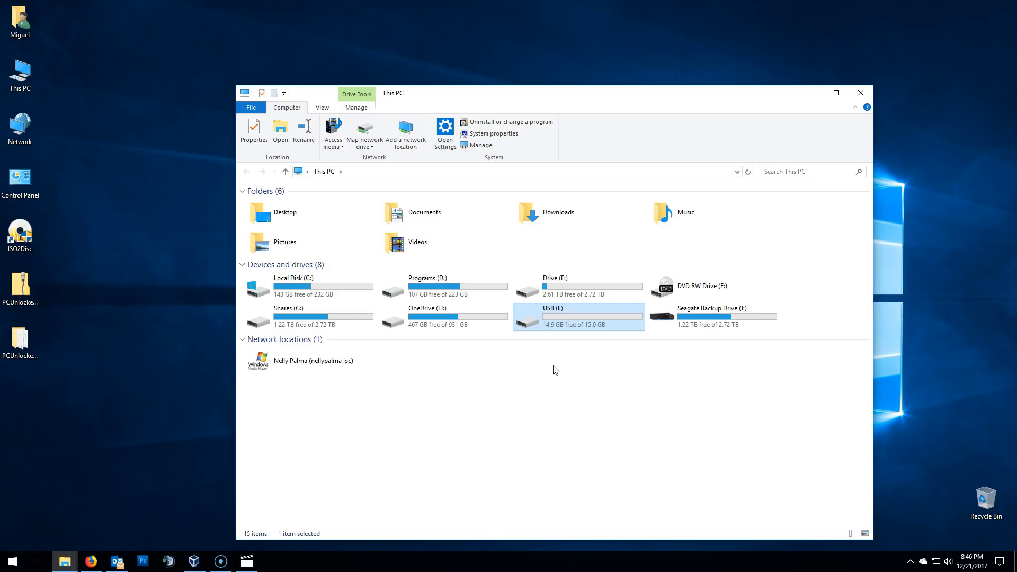
click(860, 93)
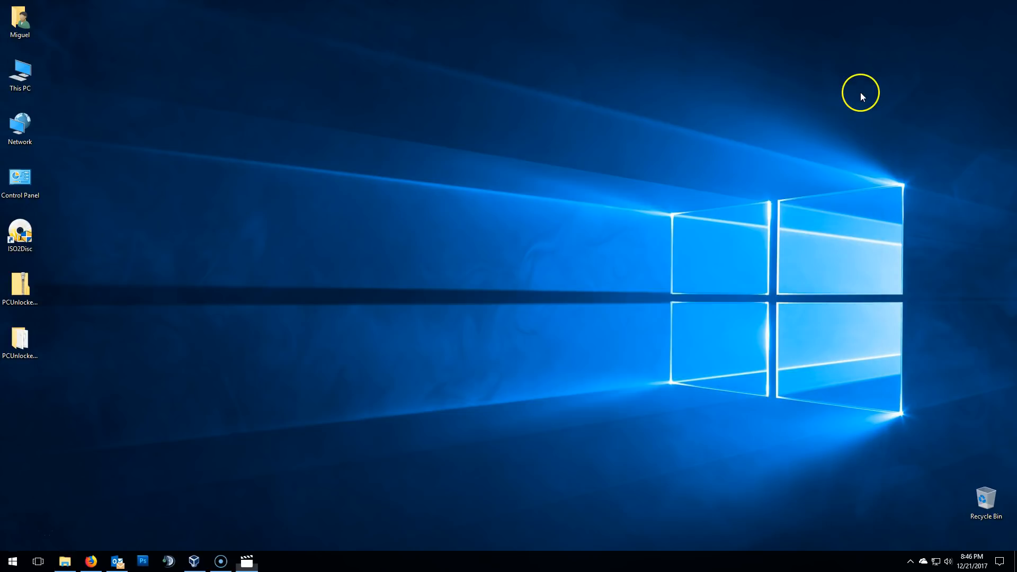
View the ISO2Disc download page in Firefox and run ISO2DiscSetup.exe from the Downloads folder.
click(23, 237)
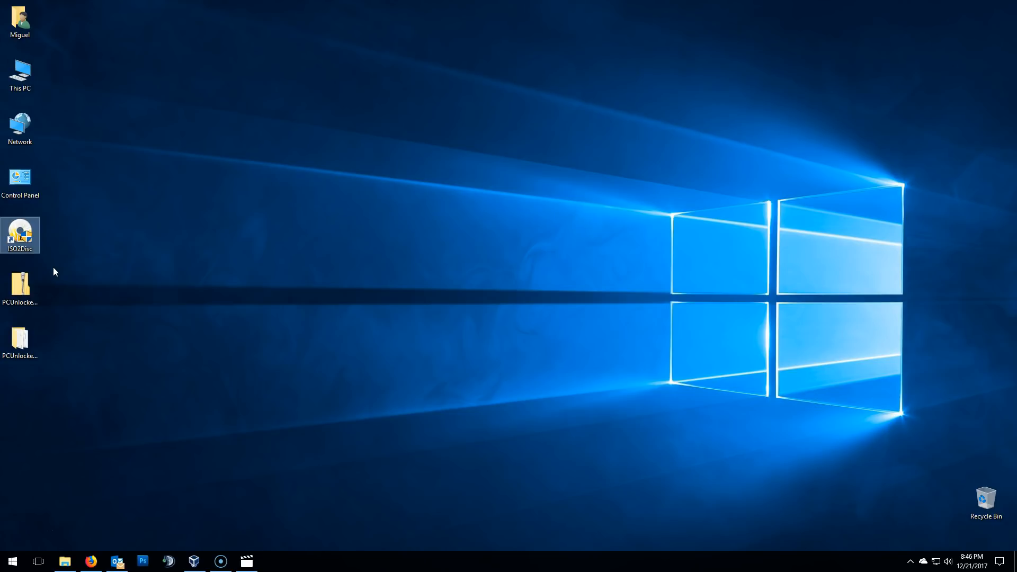
click(91, 561)
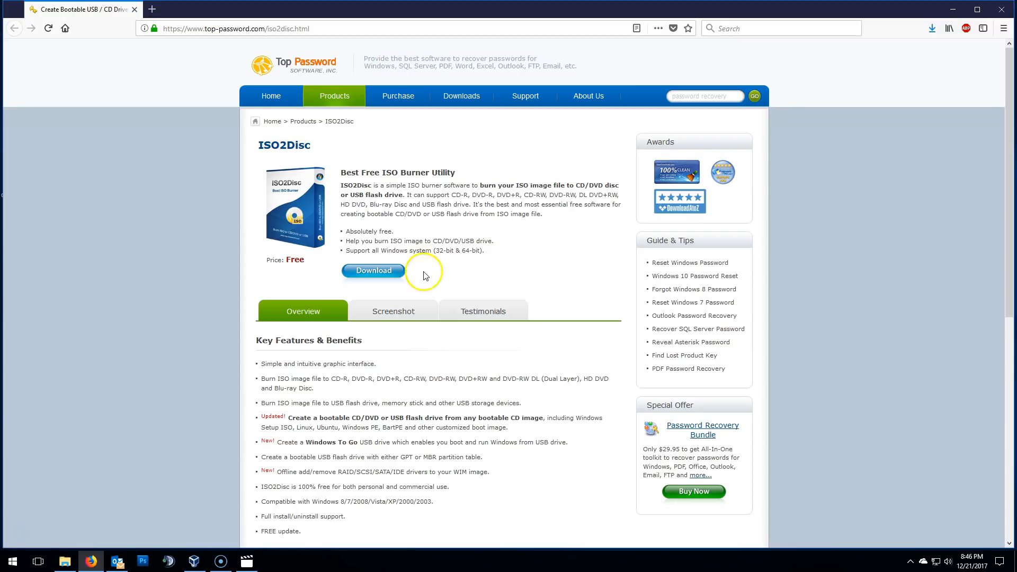
click(64, 566)
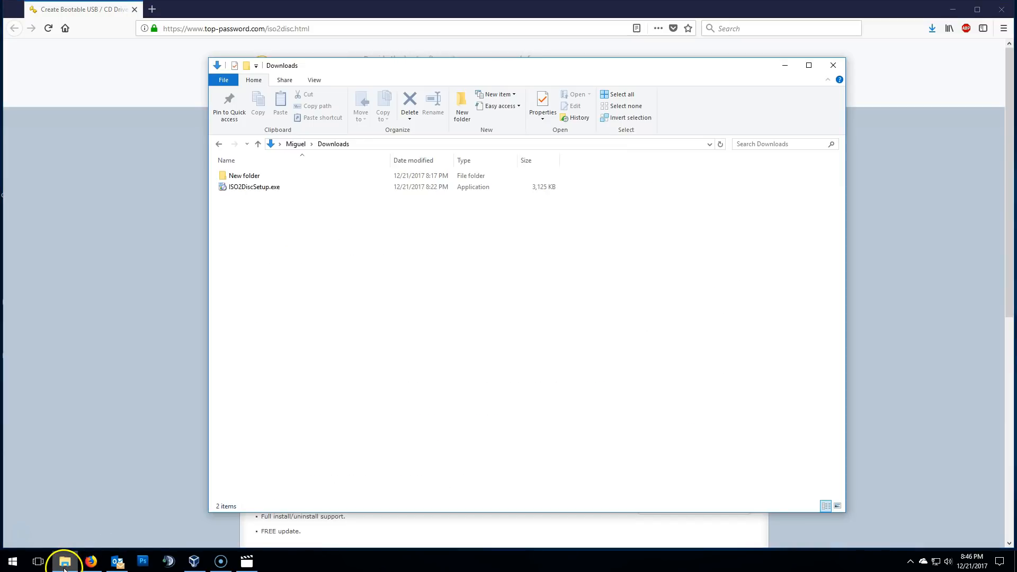
click(266, 190)
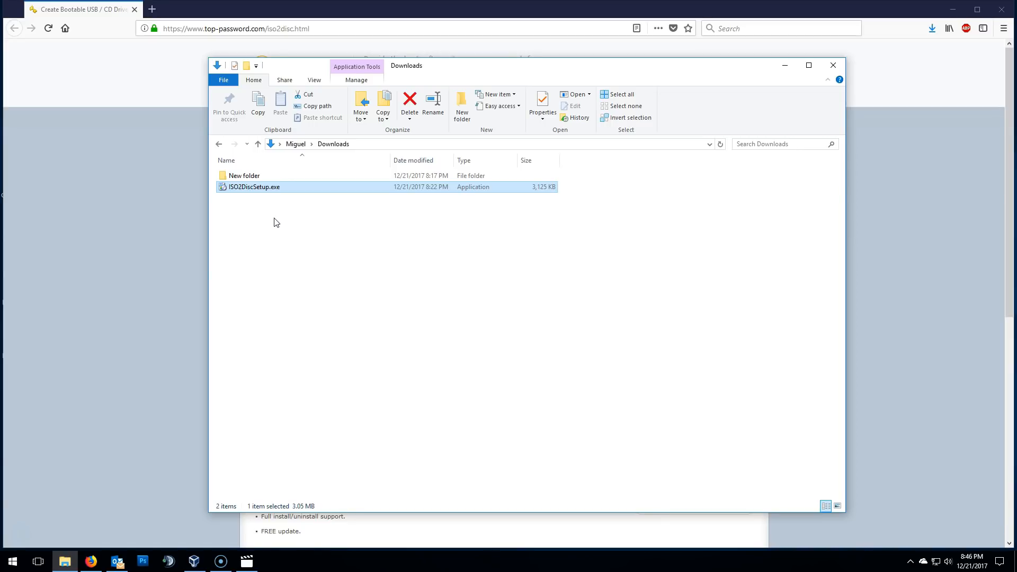
double_click(302, 188)
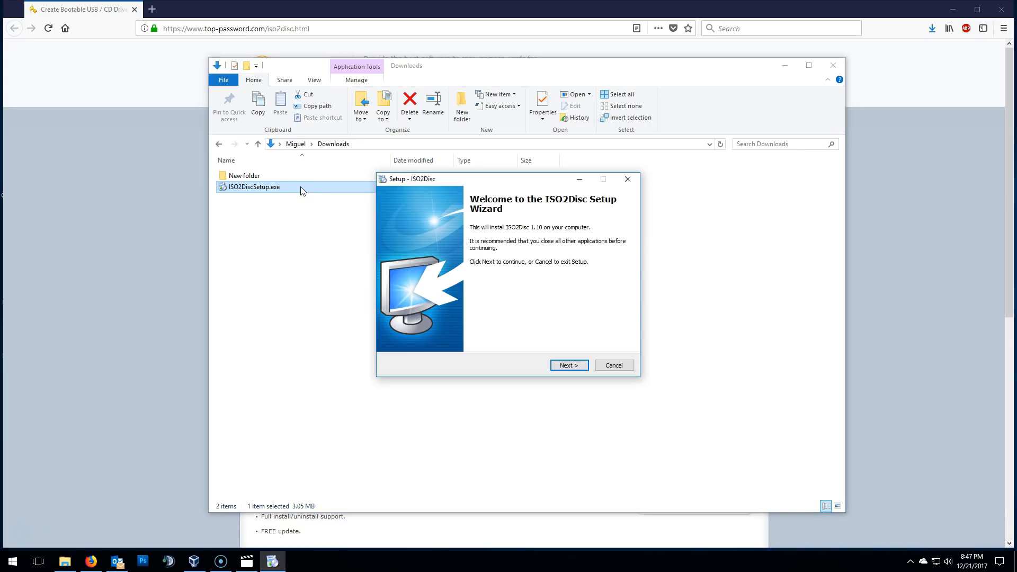
Install and launch ISO2Disc with its default folders and a desktop icon, closing the leftover Downloads and browser windows.
click(584, 367)
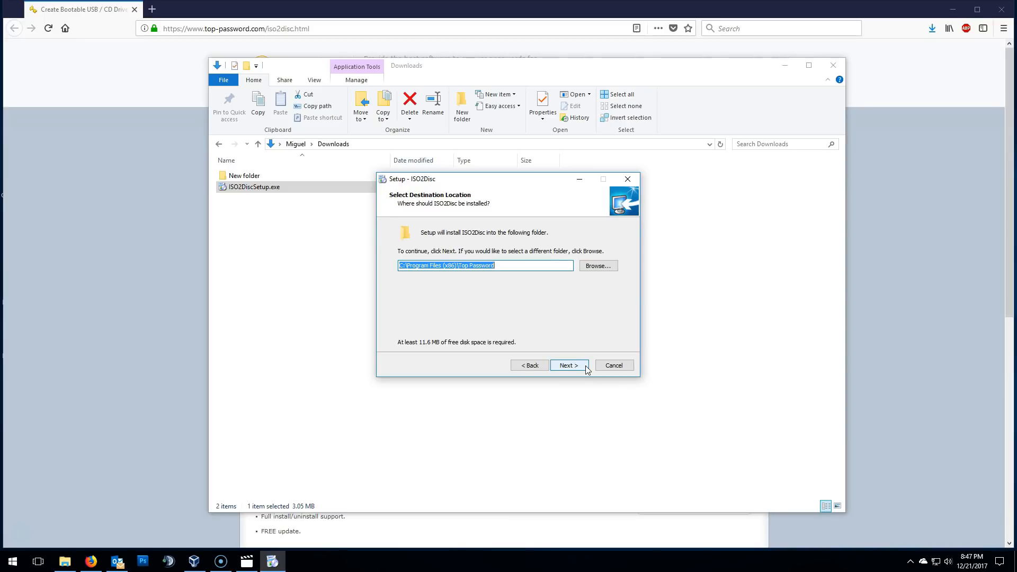
click(586, 366)
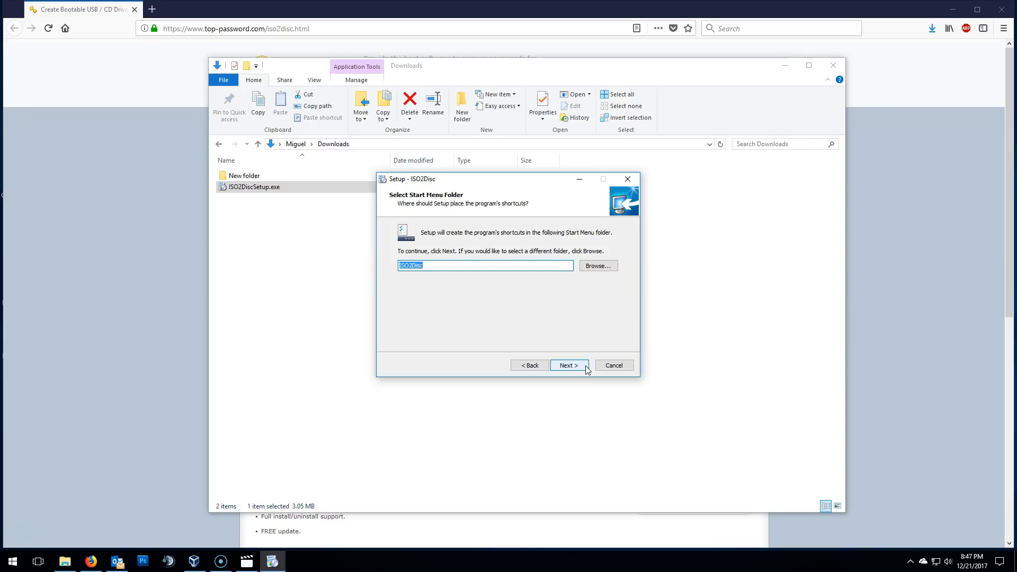
click(586, 368)
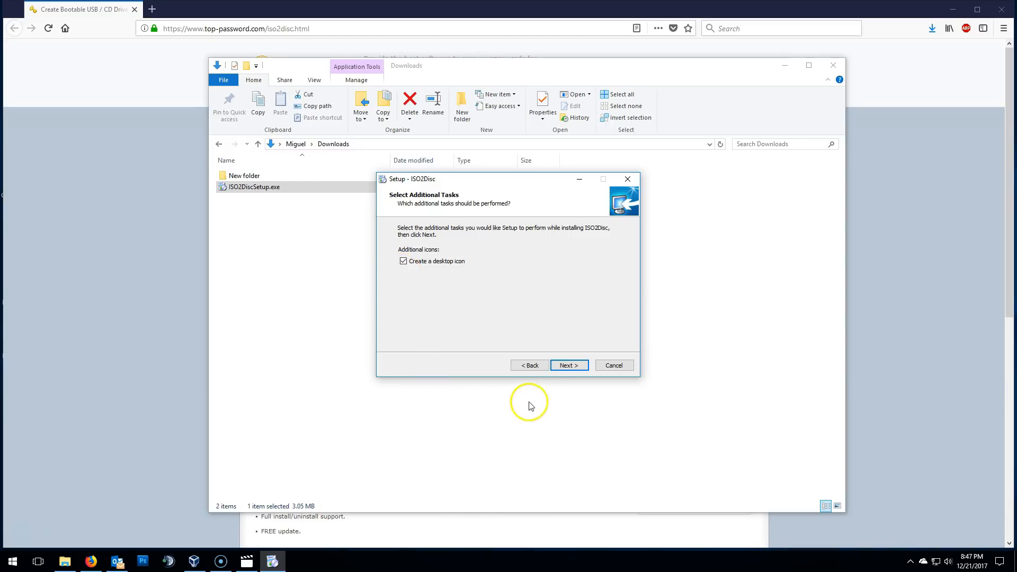
click(577, 369)
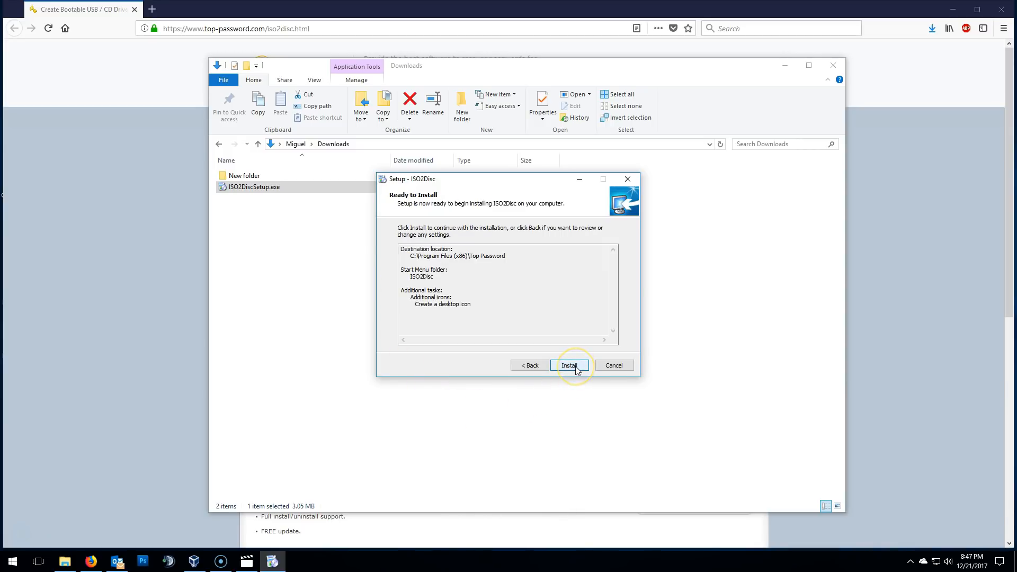
click(576, 370)
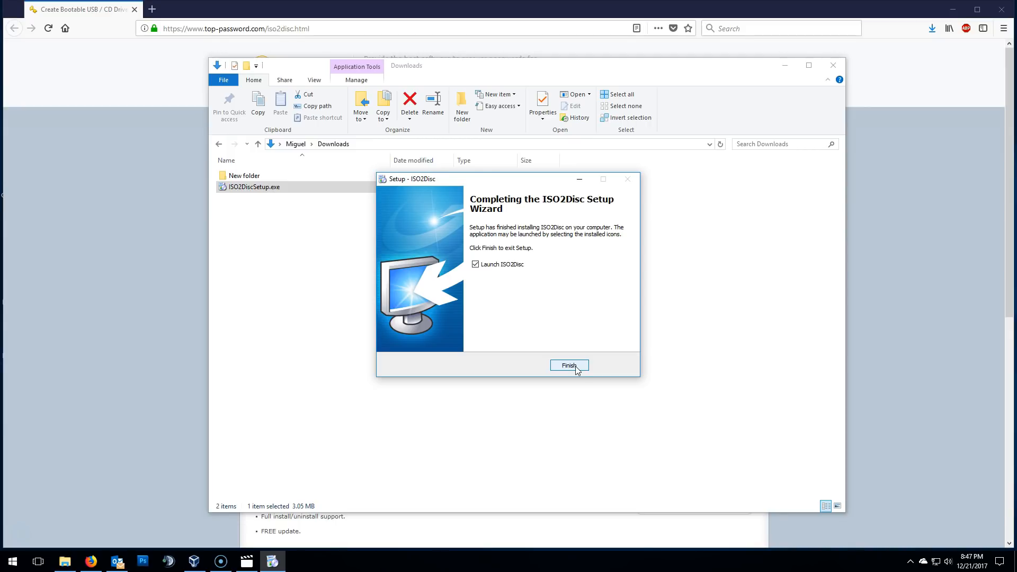
click(577, 370)
click(833, 66)
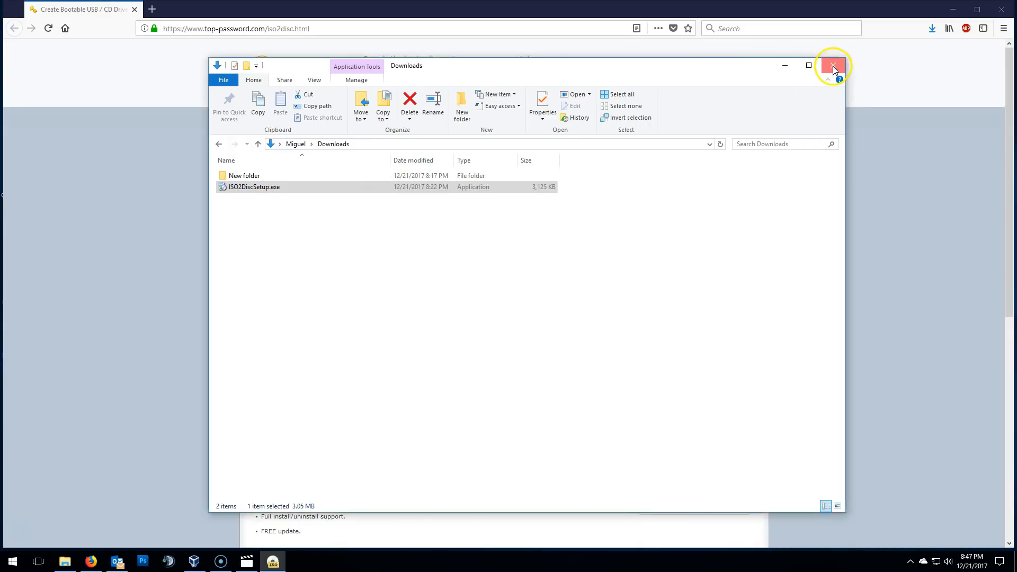
click(1003, 10)
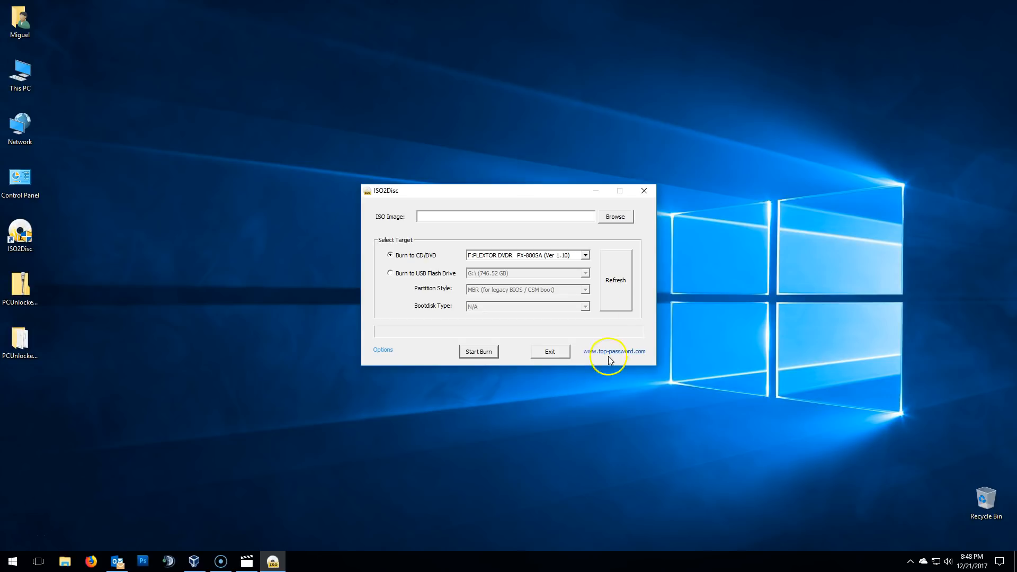
Load pcunlocker.iso from the PCUnlocker_UEFI_x64 desktop folder as the ISO image.
click(615, 216)
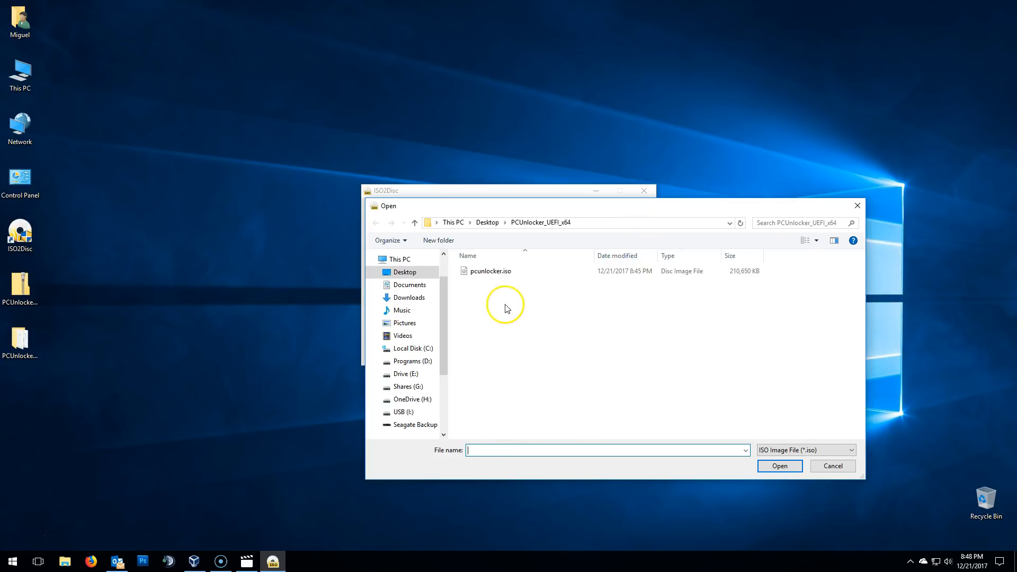
click(504, 270)
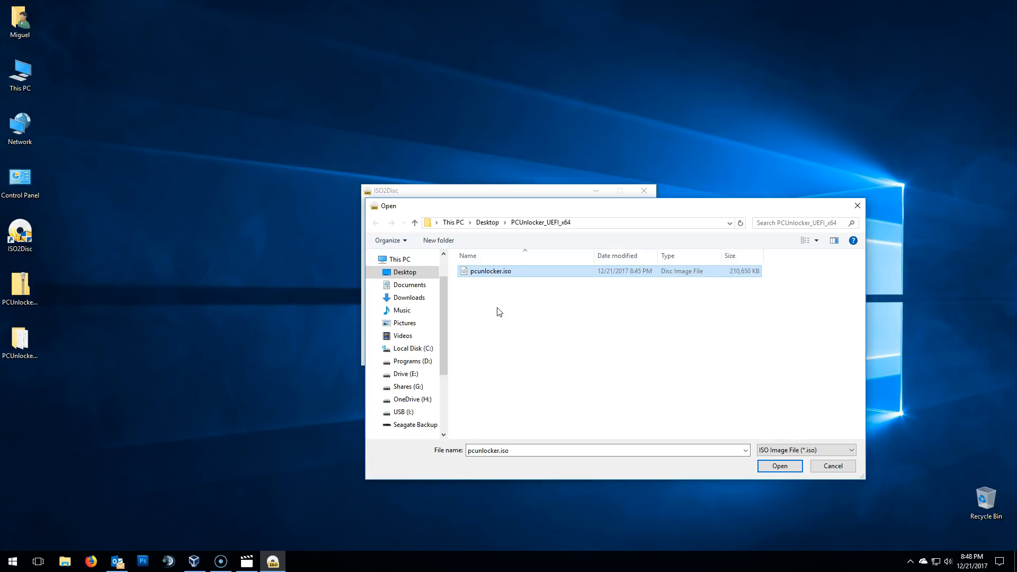
double_click(512, 271)
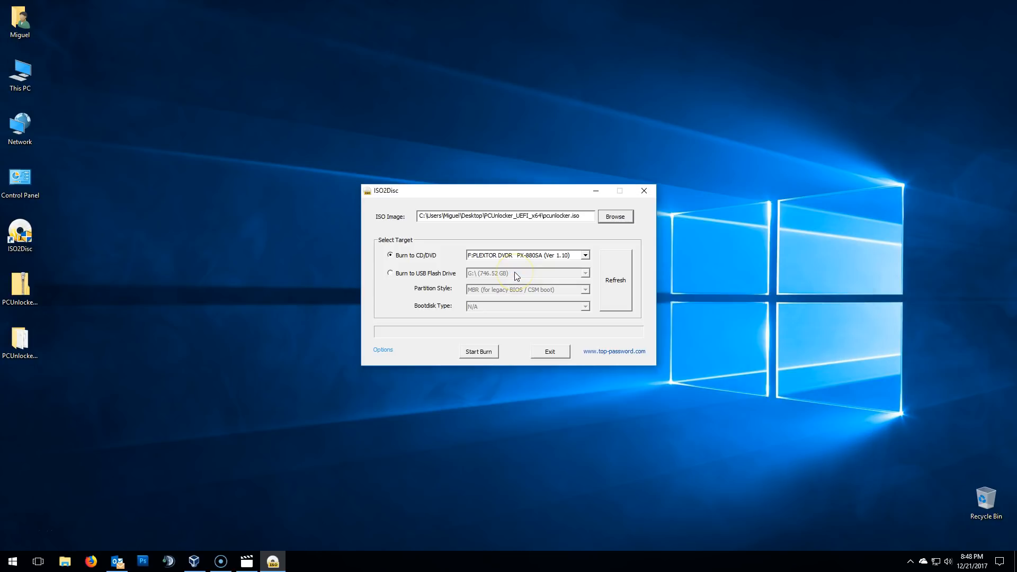
Set the burn target to the USB flash drive I:\ (15.02 GB).
click(391, 274)
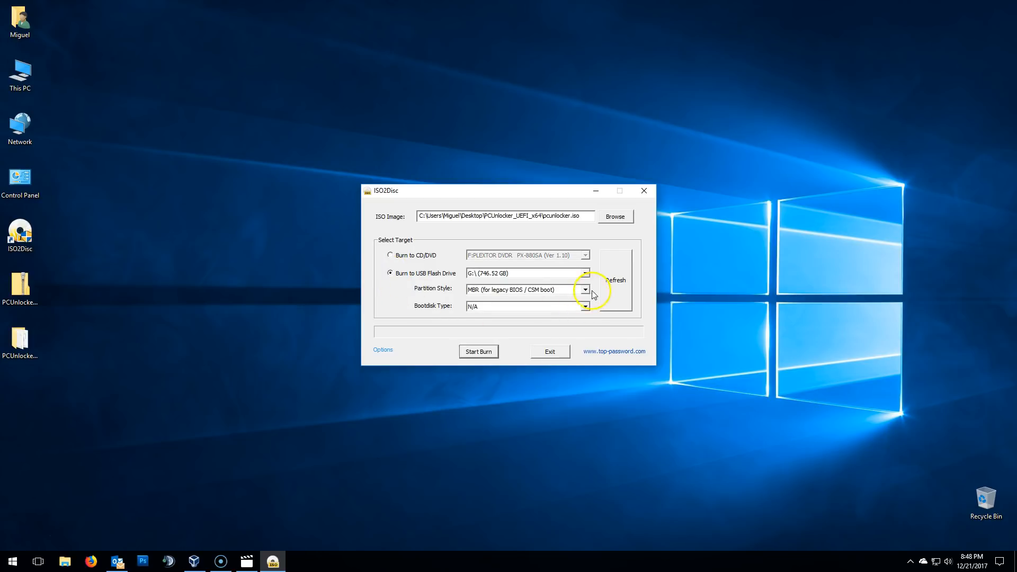
click(585, 274)
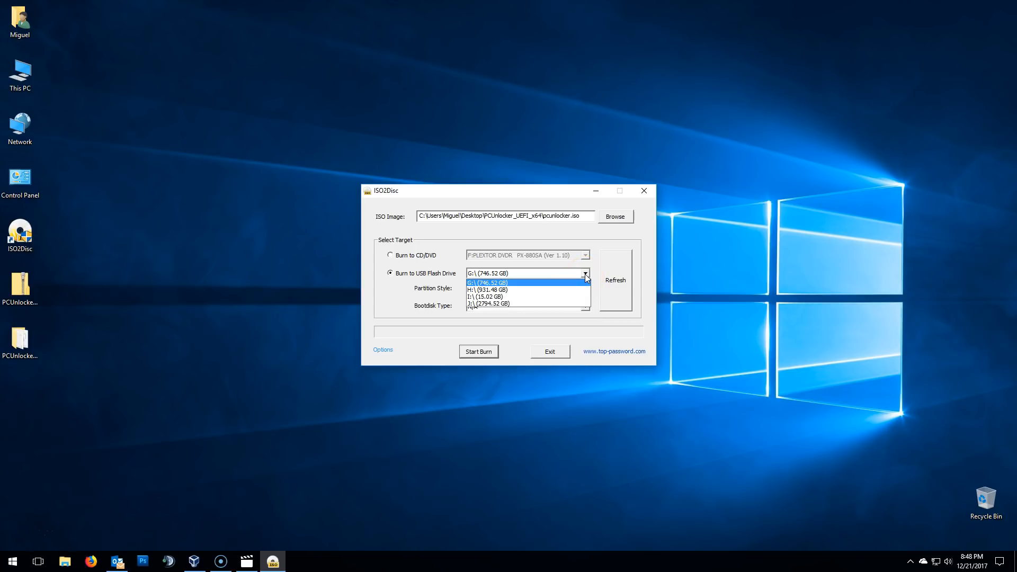
click(566, 297)
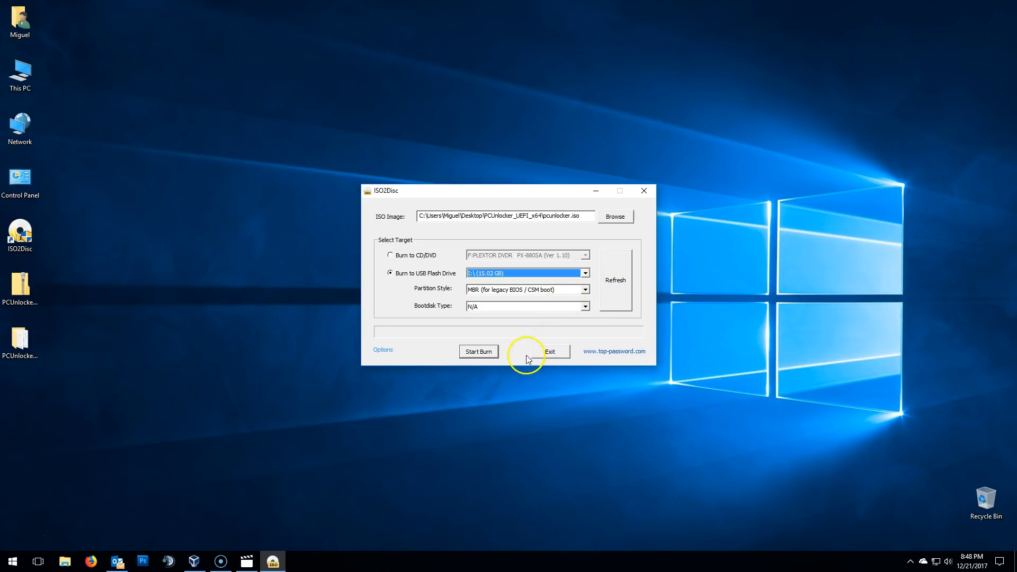
Burn the ISO image to the USB flash drive, accepting the erasure of its data, and close ISO2Disc.
click(494, 355)
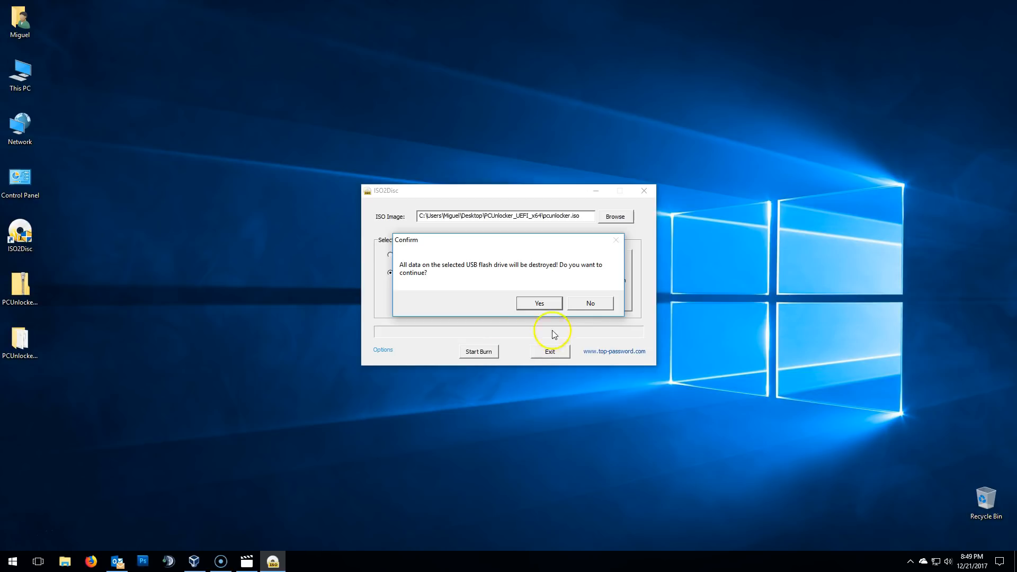
click(551, 305)
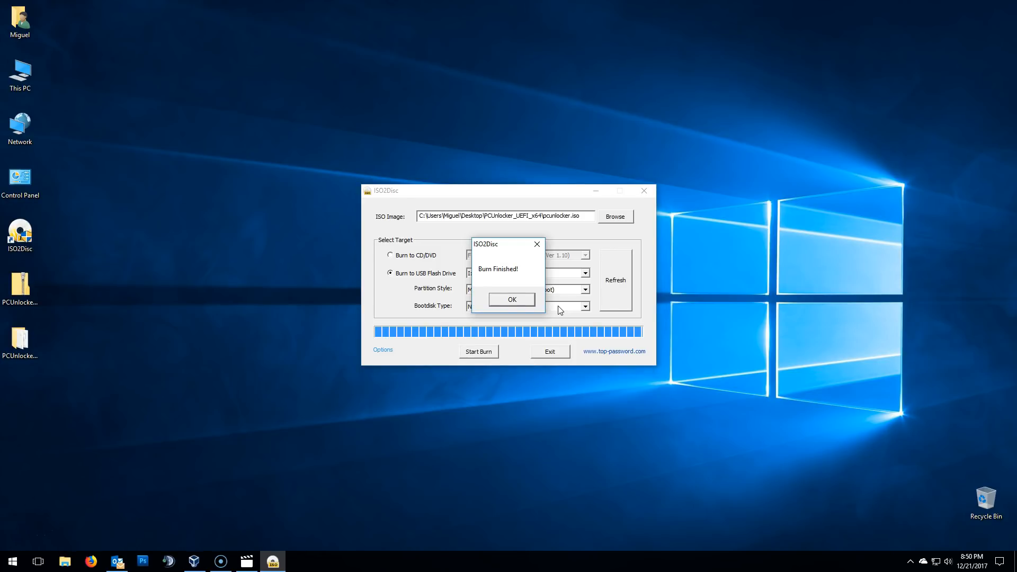
click(521, 300)
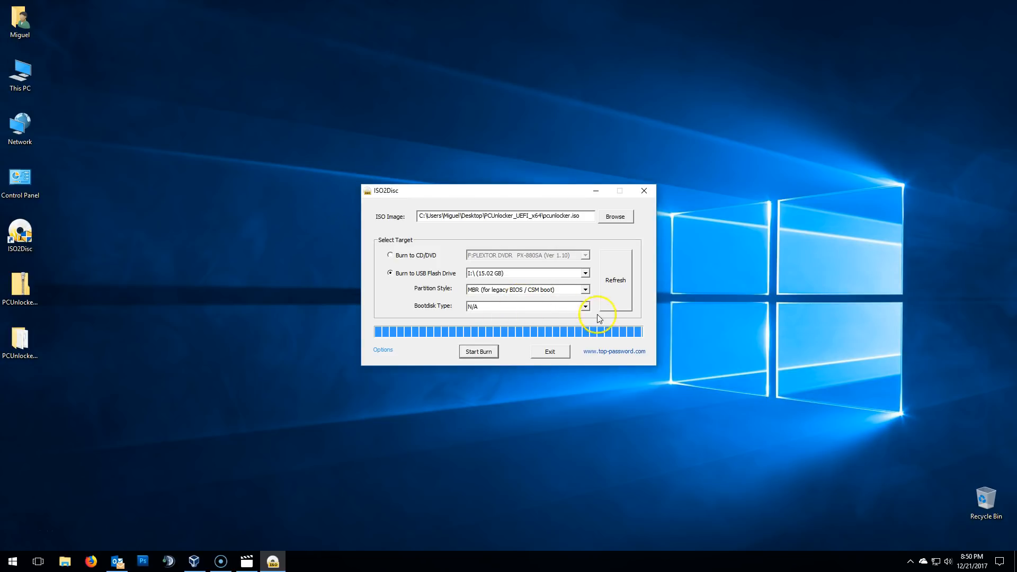
click(644, 192)
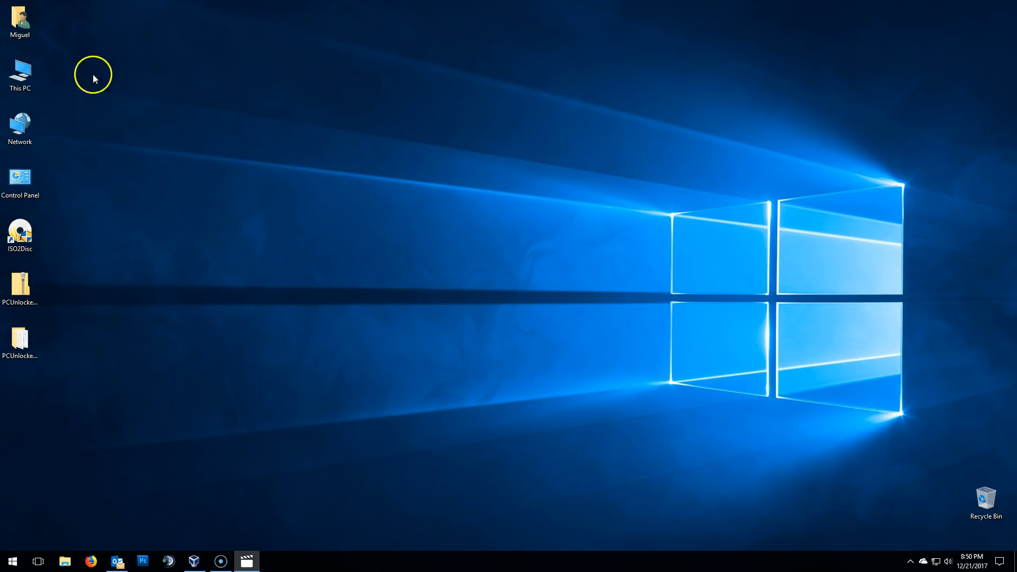
Check the burned PCUNLOCKER (I:) flash drive in This PC.
double_click(24, 78)
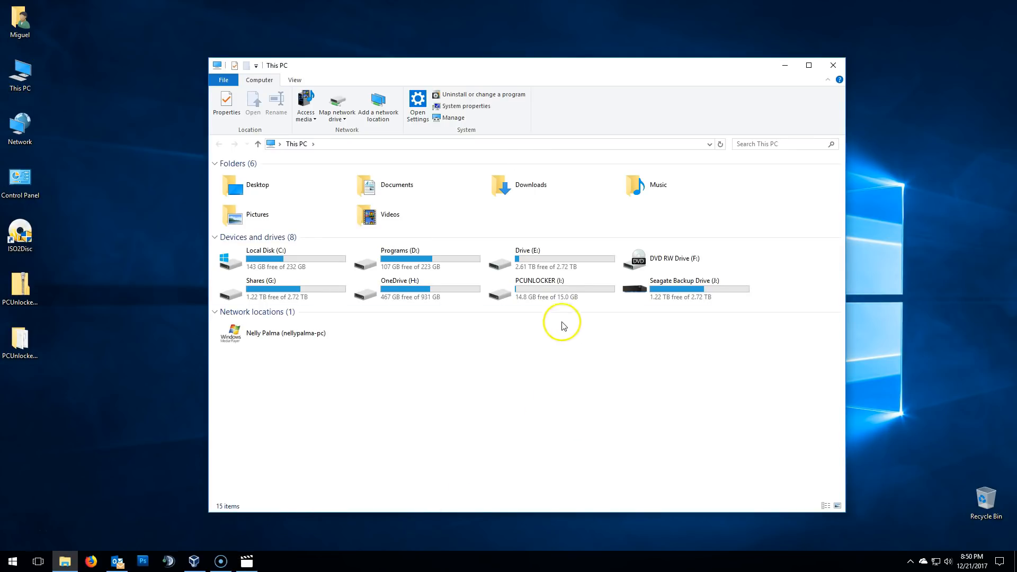
click(564, 299)
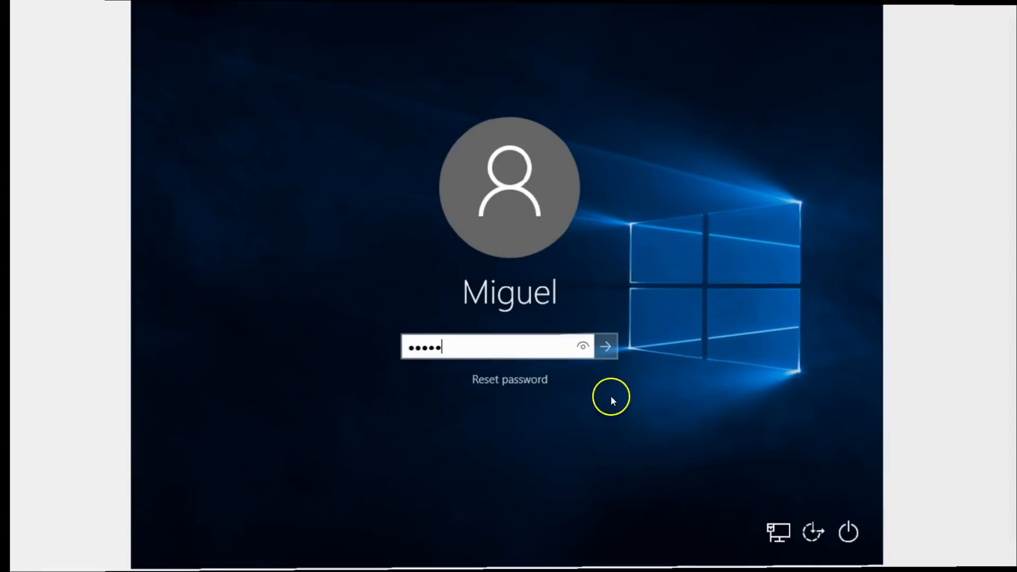
Try to sign in to the locked Windows account with the entered password and dismiss the resulting message.
click(605, 347)
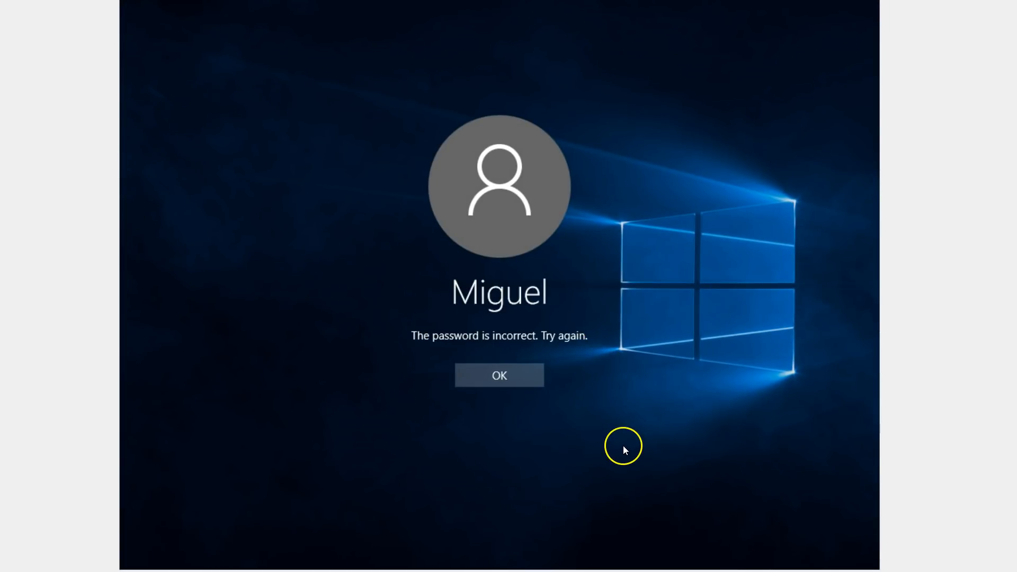
click(521, 374)
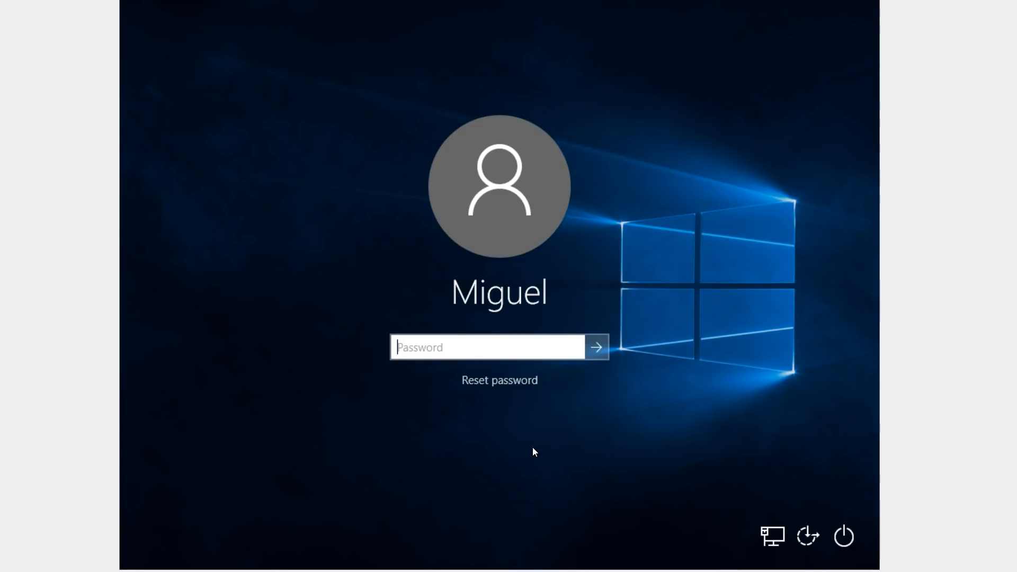
Restart the locked computer from the Windows sign-in screen.
click(846, 535)
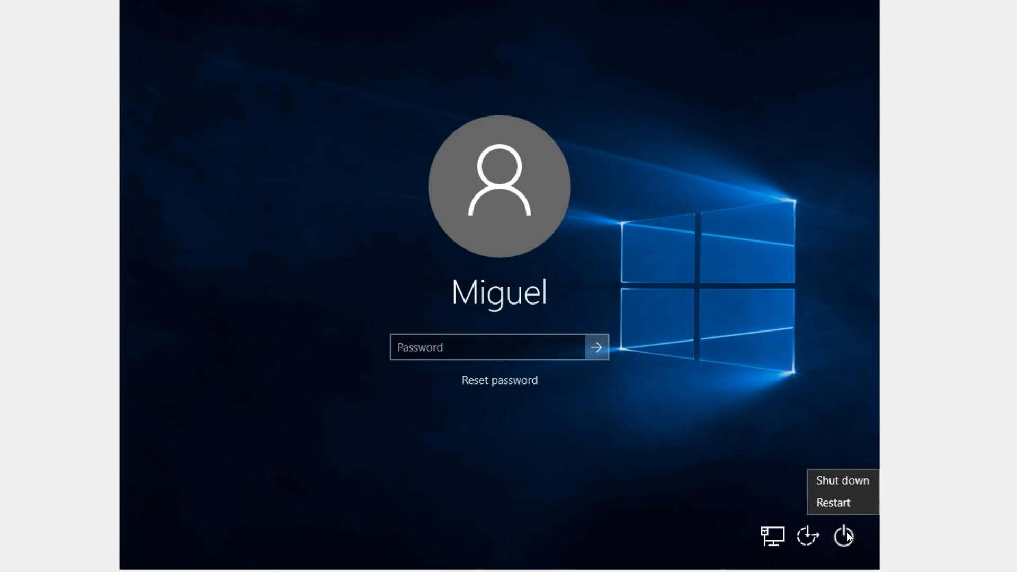
click(858, 502)
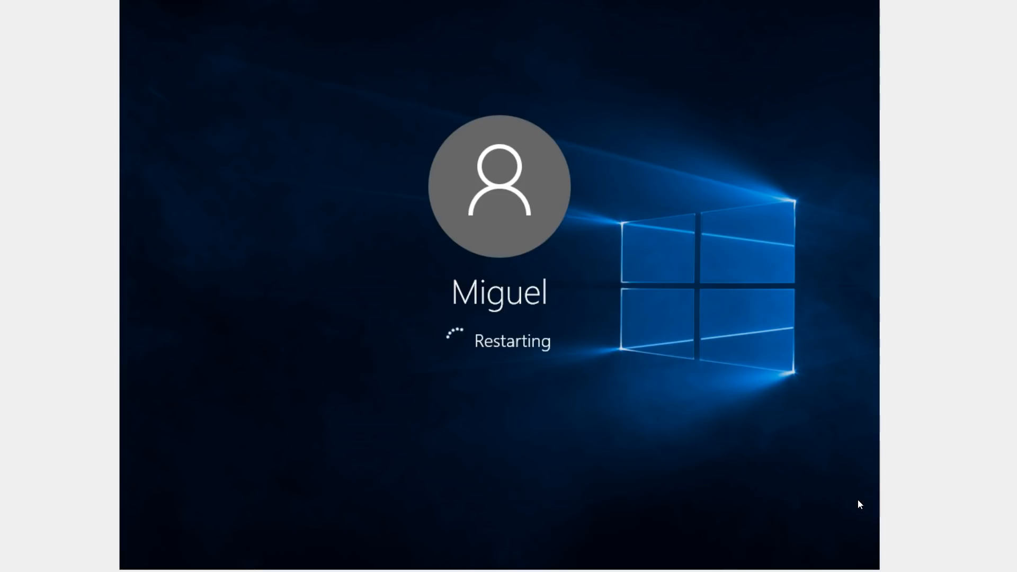
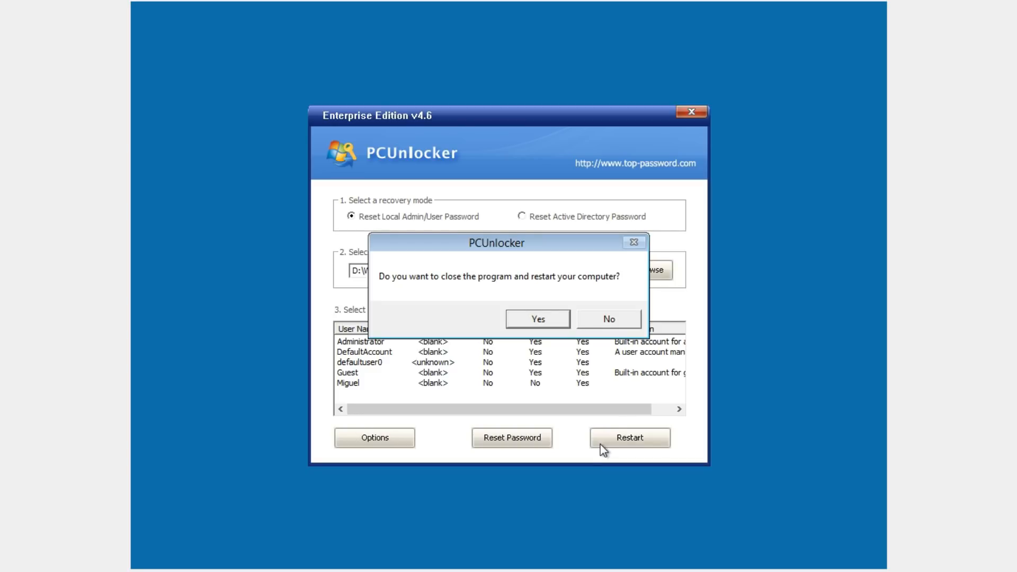
Confirm closing PCUnlocker and restarting the computer into Windows.
click(561, 317)
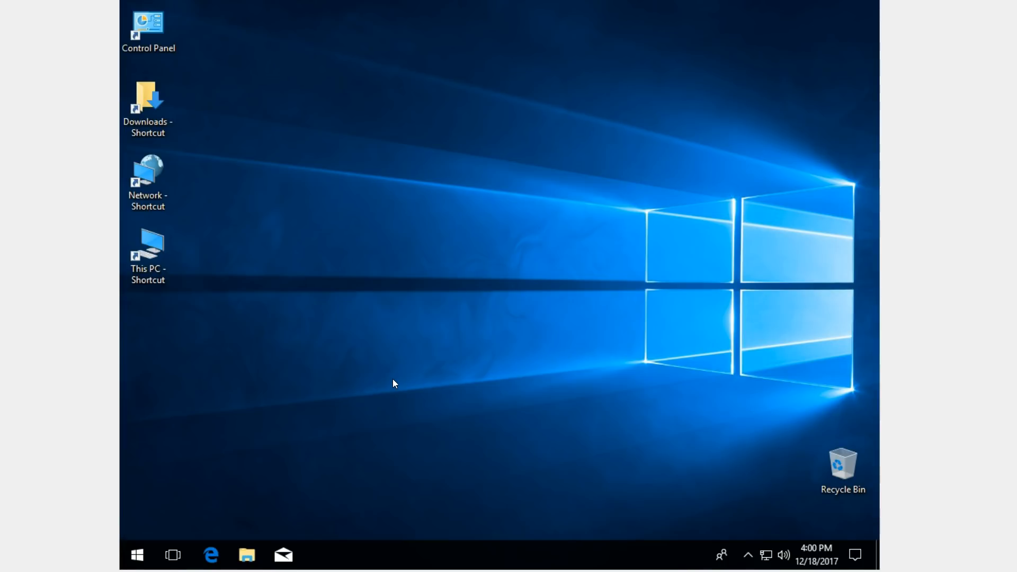
Expand the Start navigation labels and open the options of the signed-in user account.
click(138, 556)
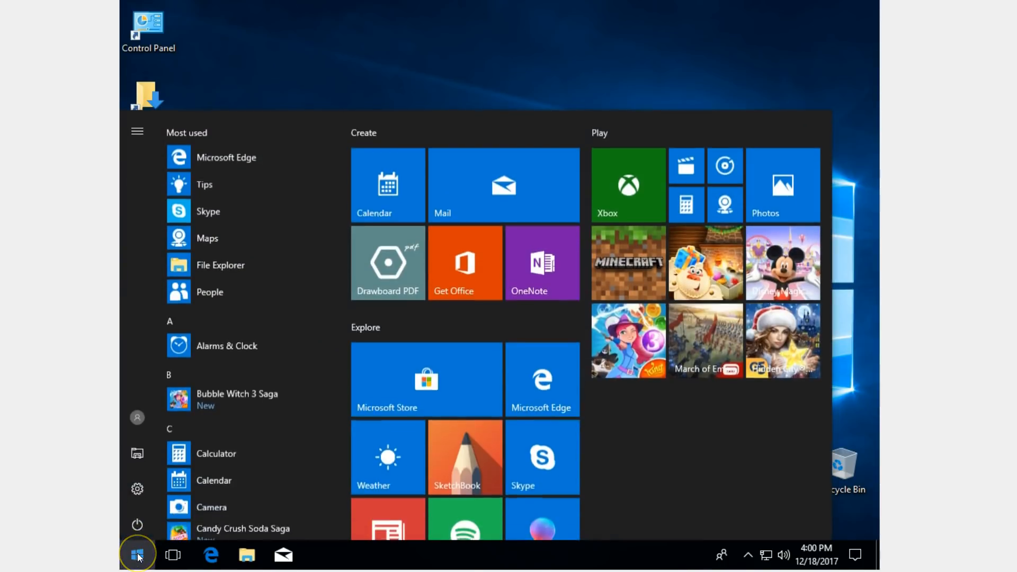
click(136, 130)
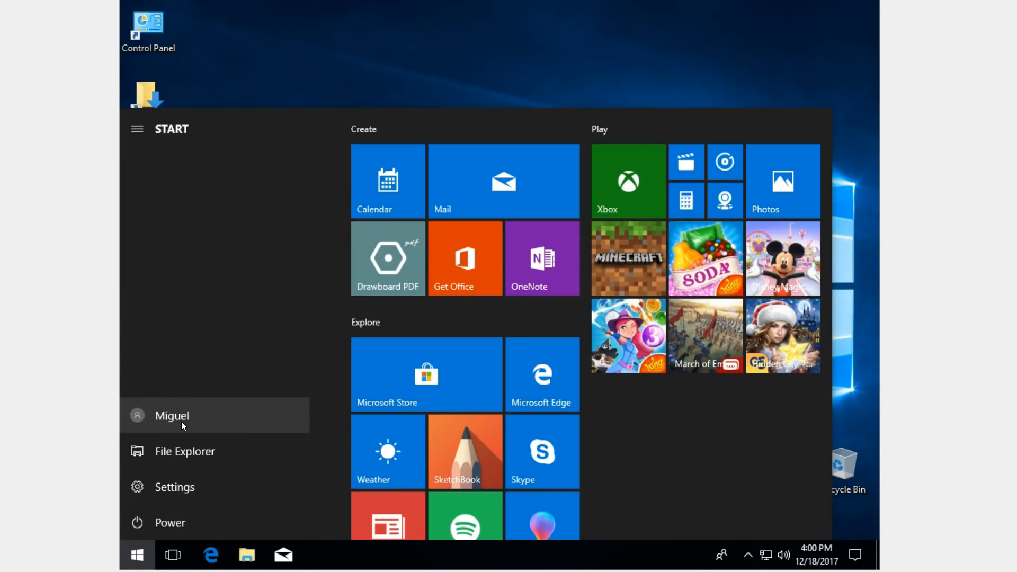
click(218, 419)
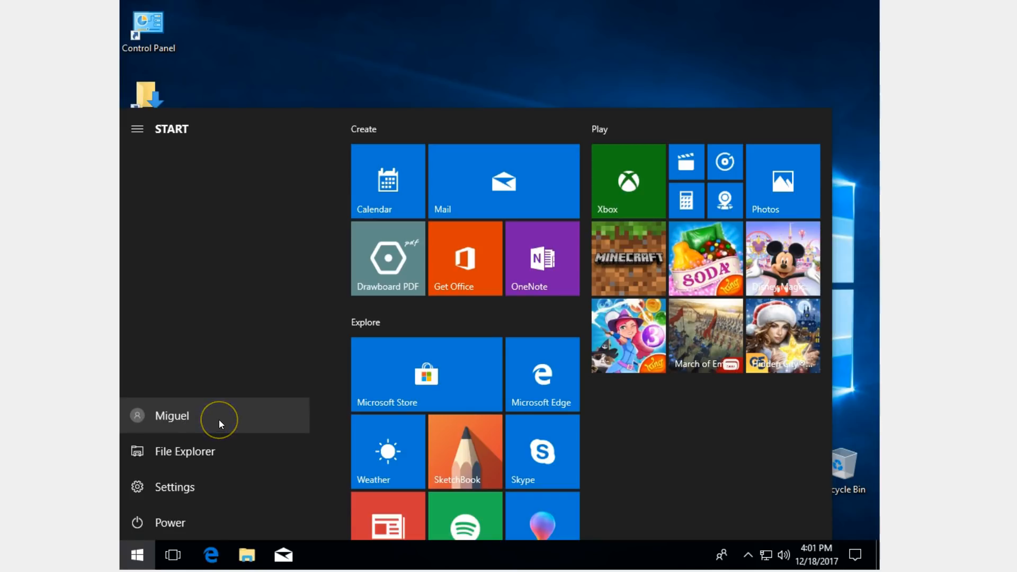